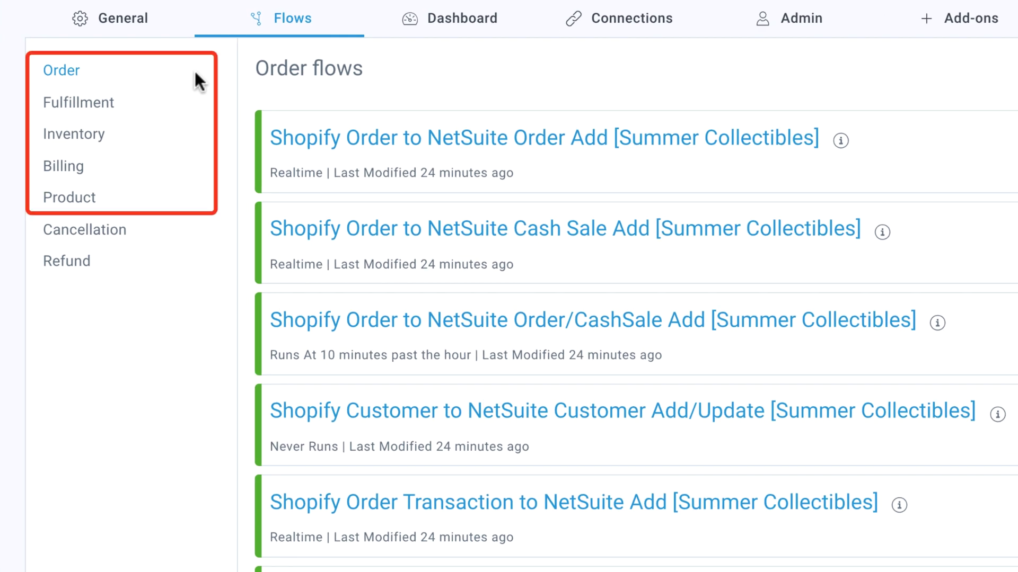
- Browse the Fulfillment flow group, then the Inventory flow group
click(83, 106)
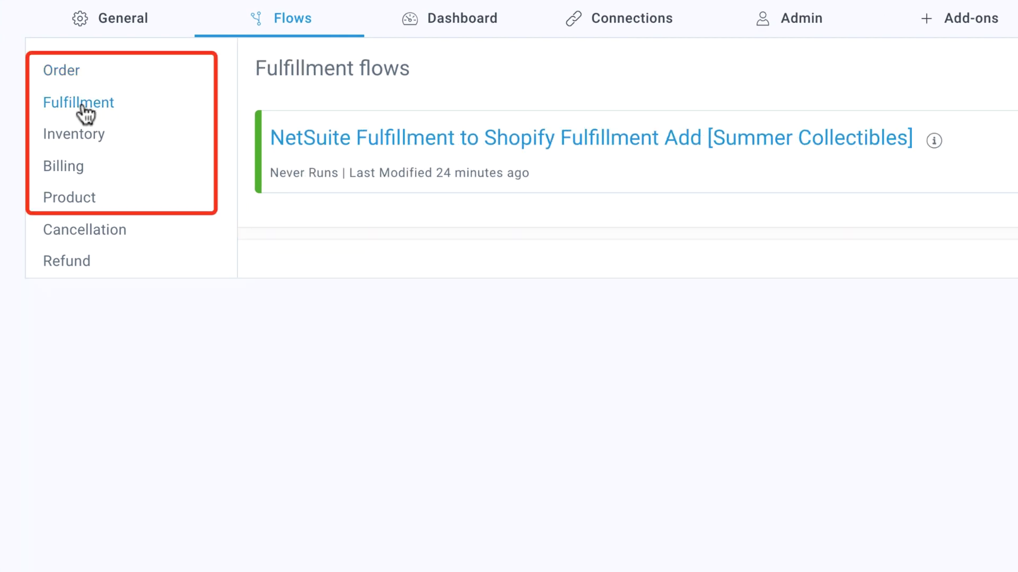
click(81, 140)
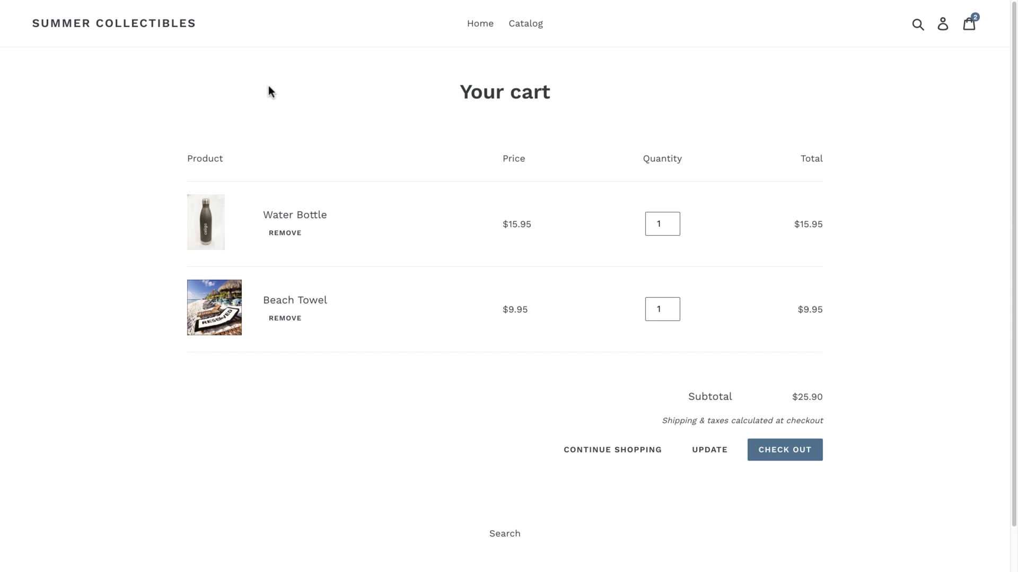
- Check out the Water Bottle and Beach Towel cart and place the $35.91 order
click(783, 457)
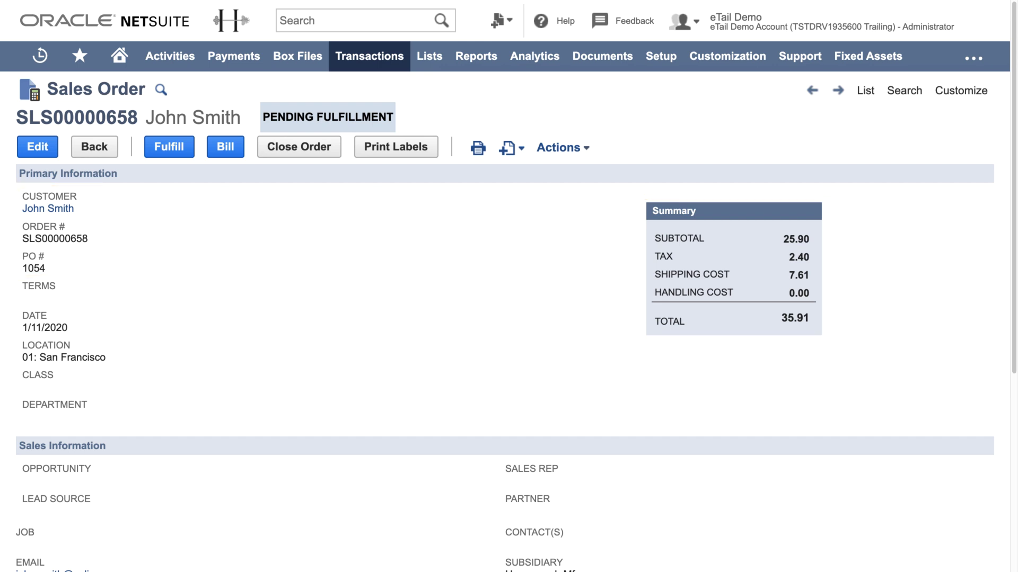
- Scroll the sales order to its items: Water Bottle 15.95 and Beach Towel 9.95
scroll(509, 318, down, 5)
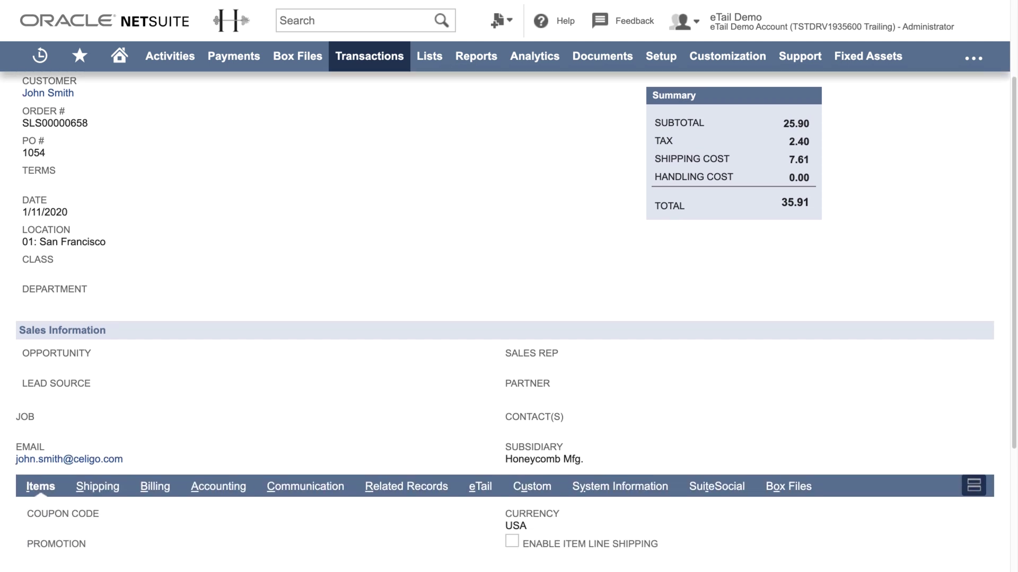
scroll(508, 318, down, 1)
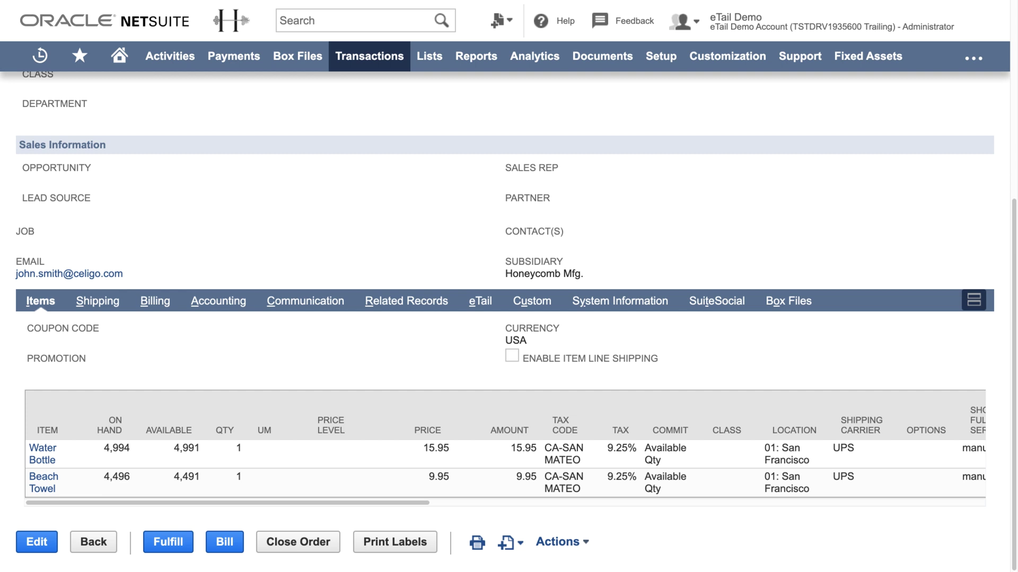
- Fulfil the sales order and bring up the new shipment's package details
click(166, 543)
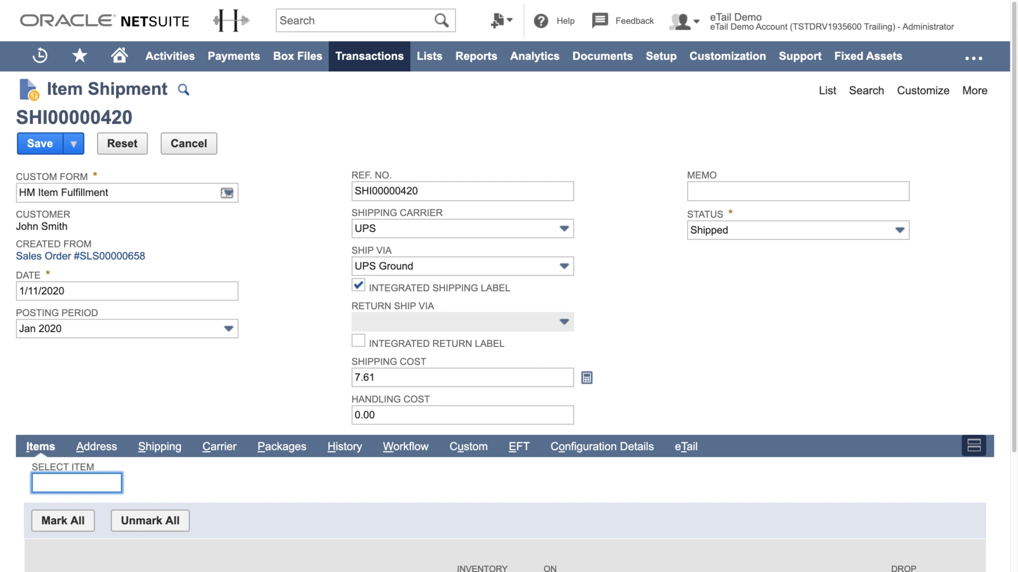
scroll(507, 318, down, 3)
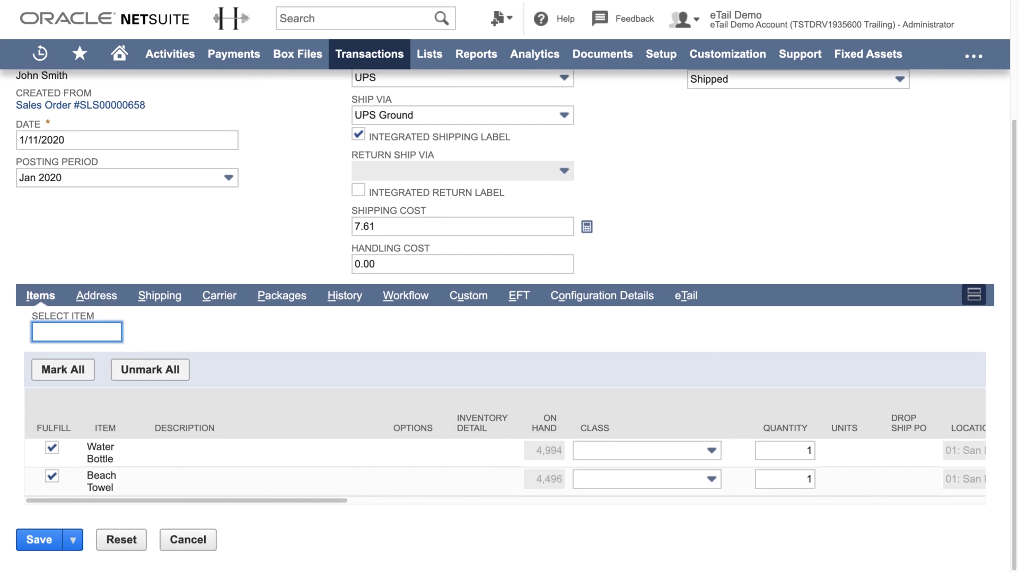
click(281, 303)
scroll(281, 308, down, 3)
scroll(281, 308, down, 3)
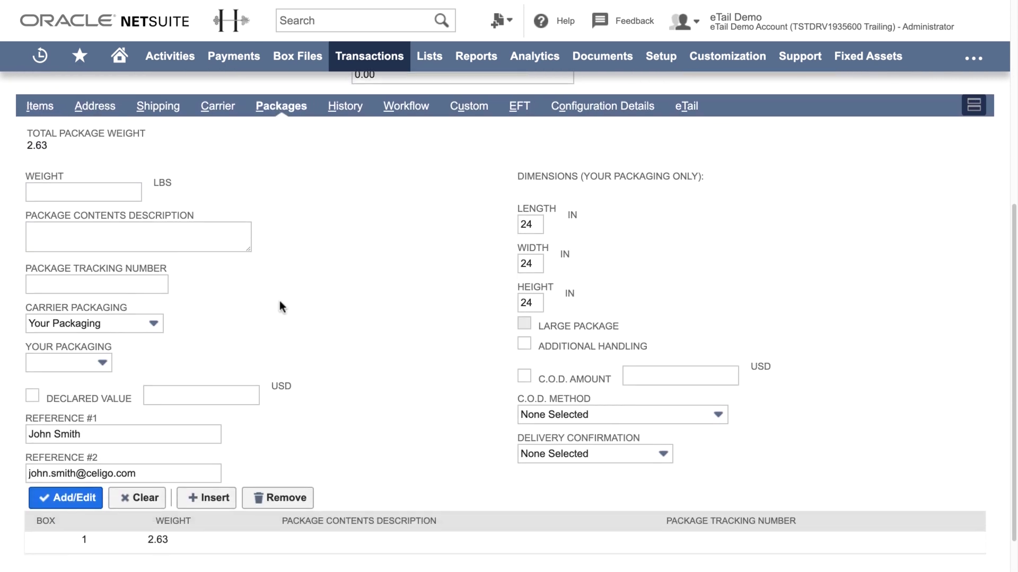
- Enter the package weight, save the shipment, and view its UPS tracking number
click(104, 147)
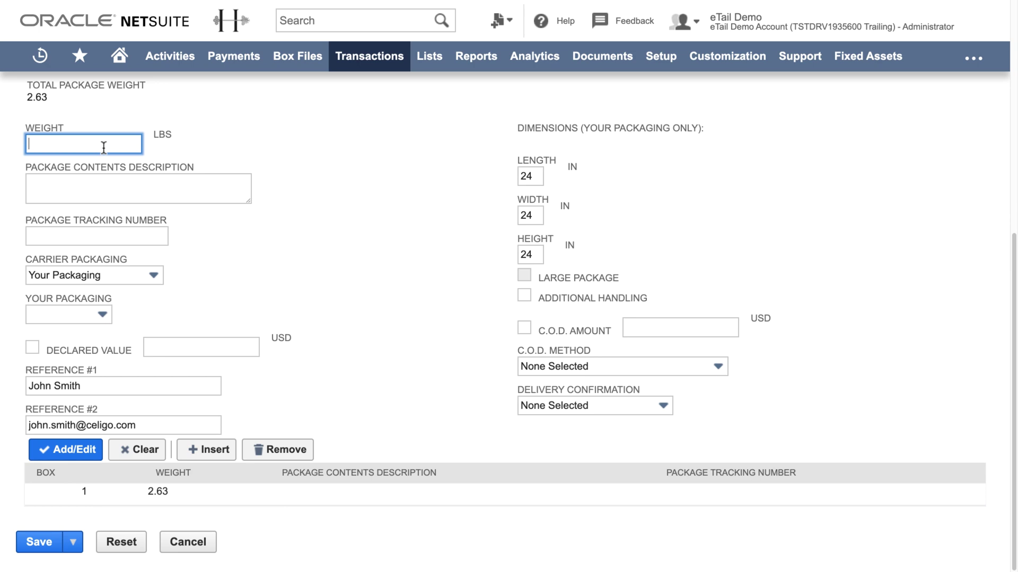
click(55, 542)
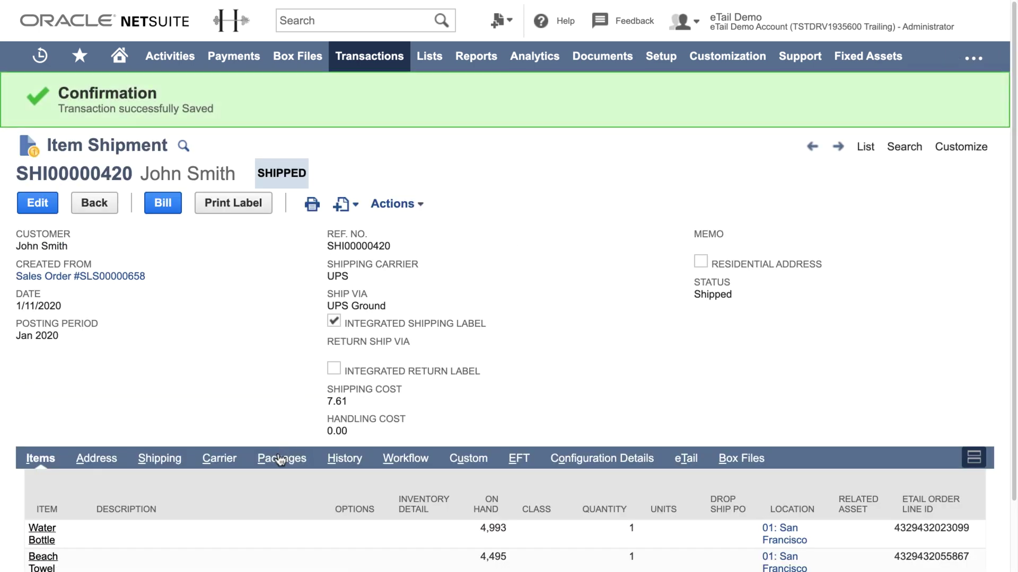
click(279, 460)
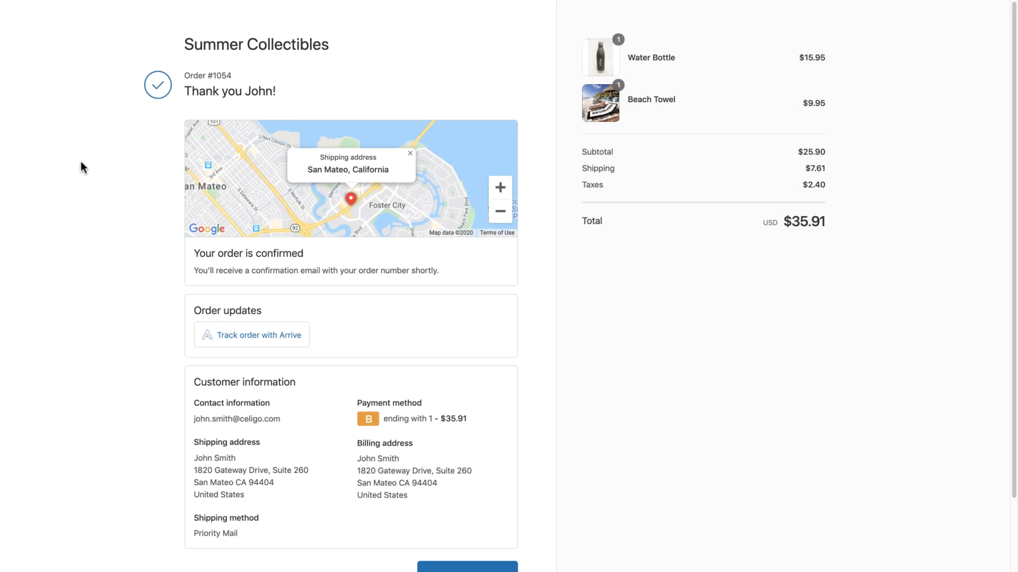
- Reload the Shopify order confirmation page to show the UPS tracking number
right_click(80, 162)
click(104, 188)
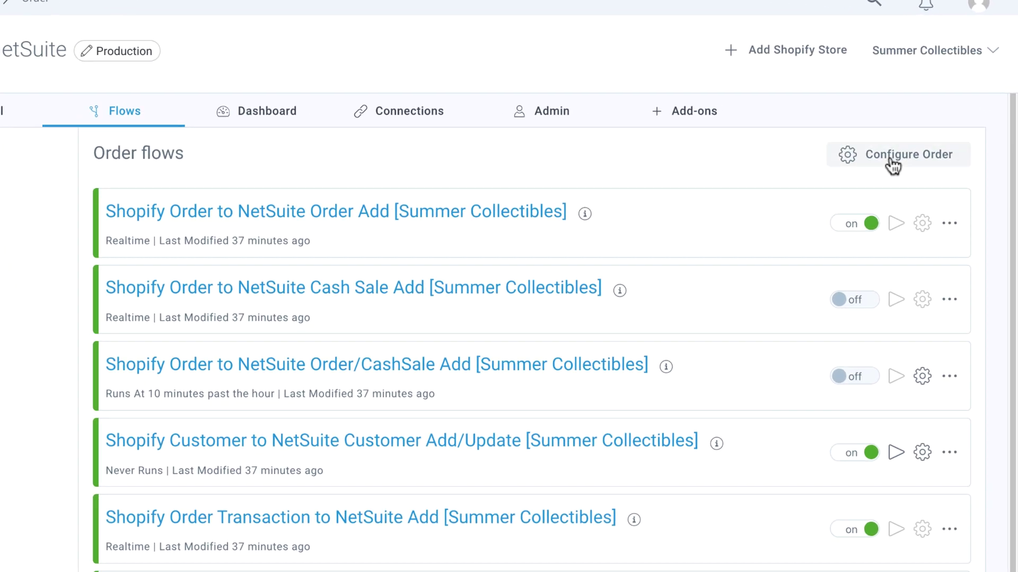
- For all order flows, add web orders once they are Authorized in Shopify
click(923, 127)
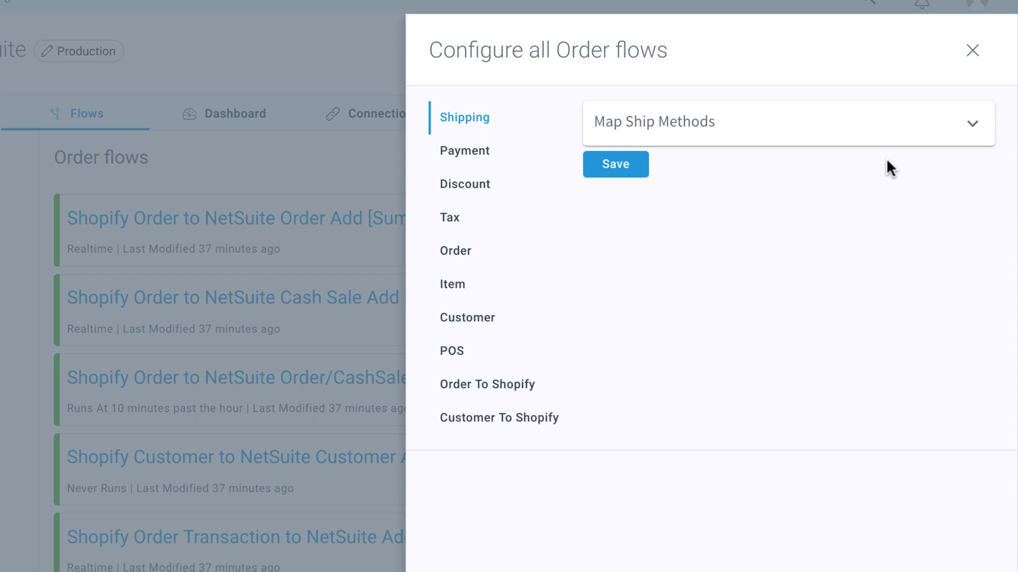
click(456, 254)
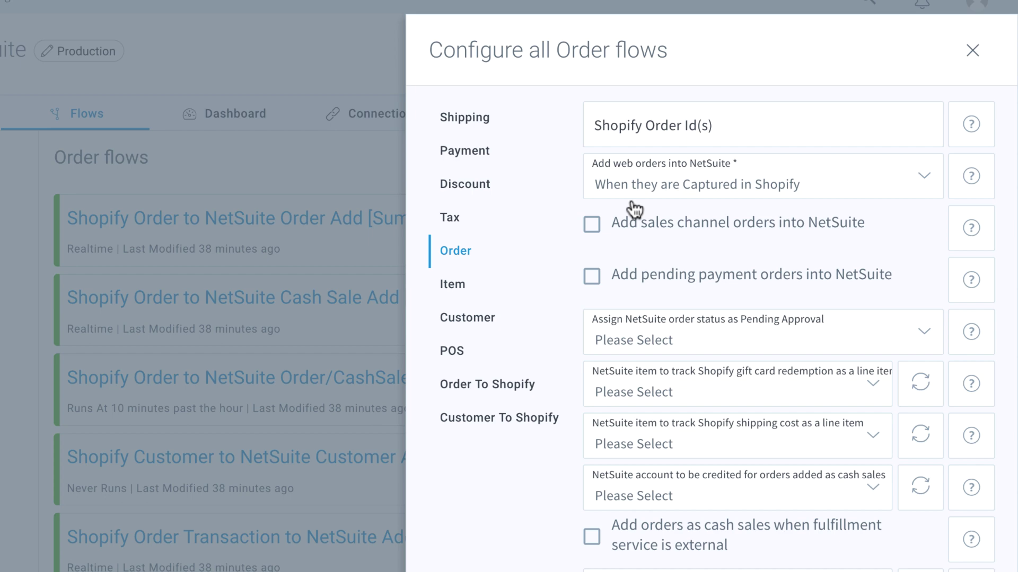
click(661, 189)
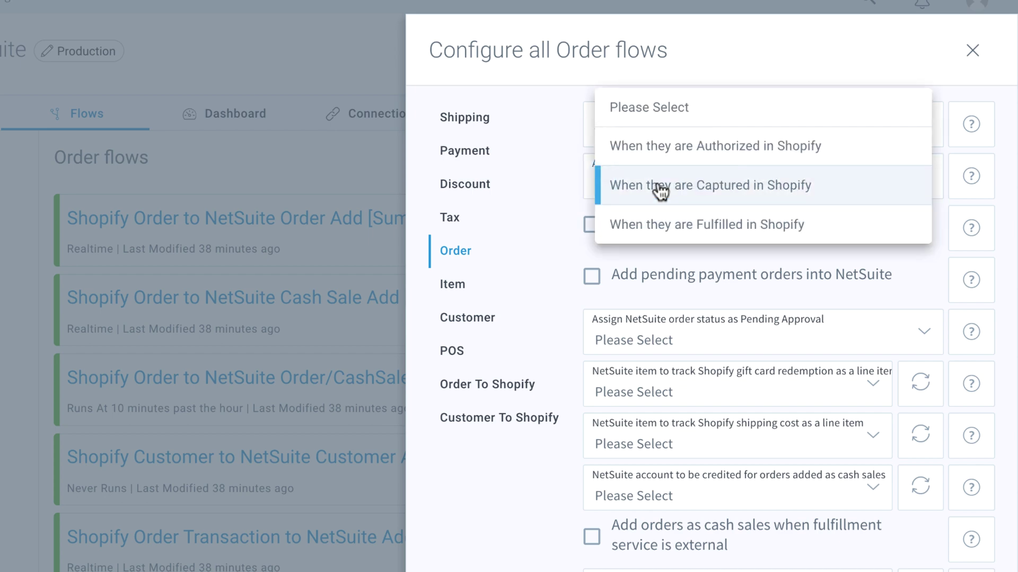
click(660, 149)
- Set tax to 'Overwrite taxes with Shopify tax amounts' and review the line-level discount choices
click(454, 221)
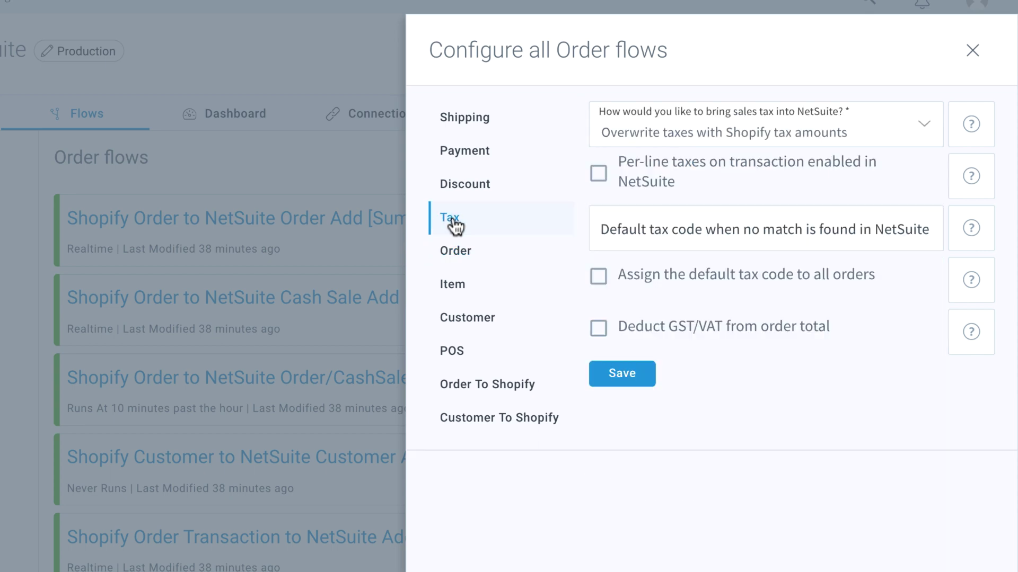
click(664, 142)
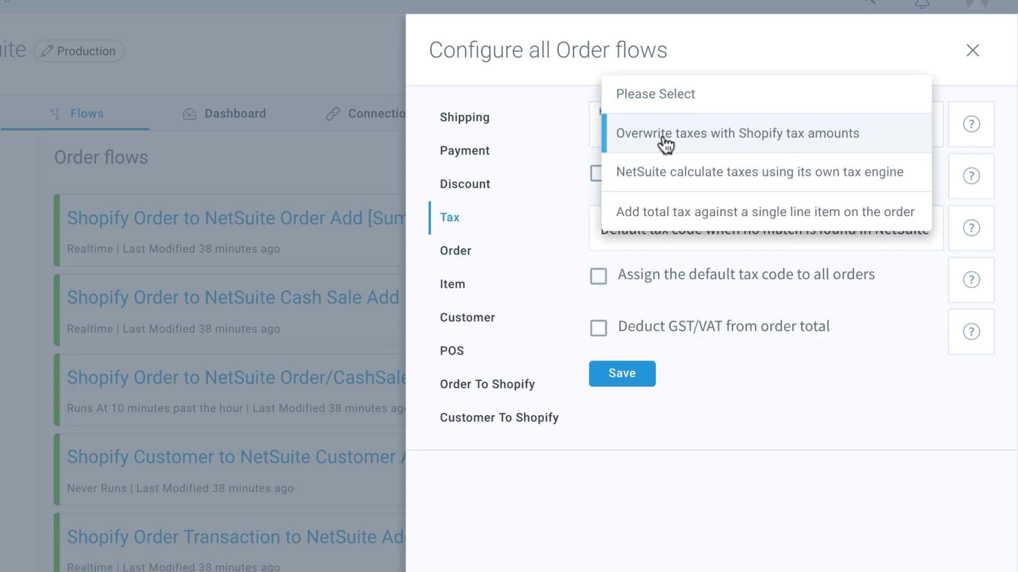
click(664, 142)
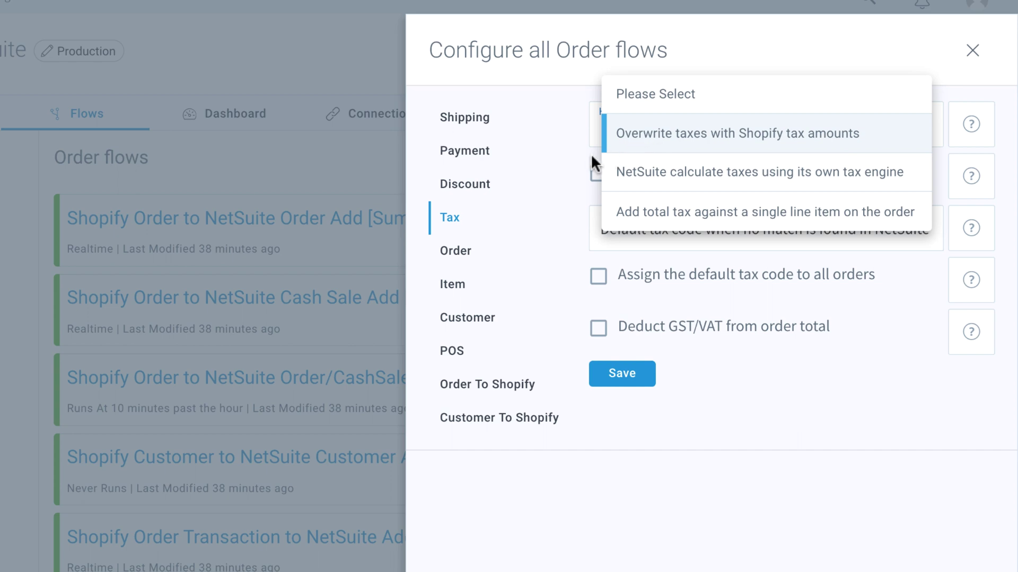
click(469, 192)
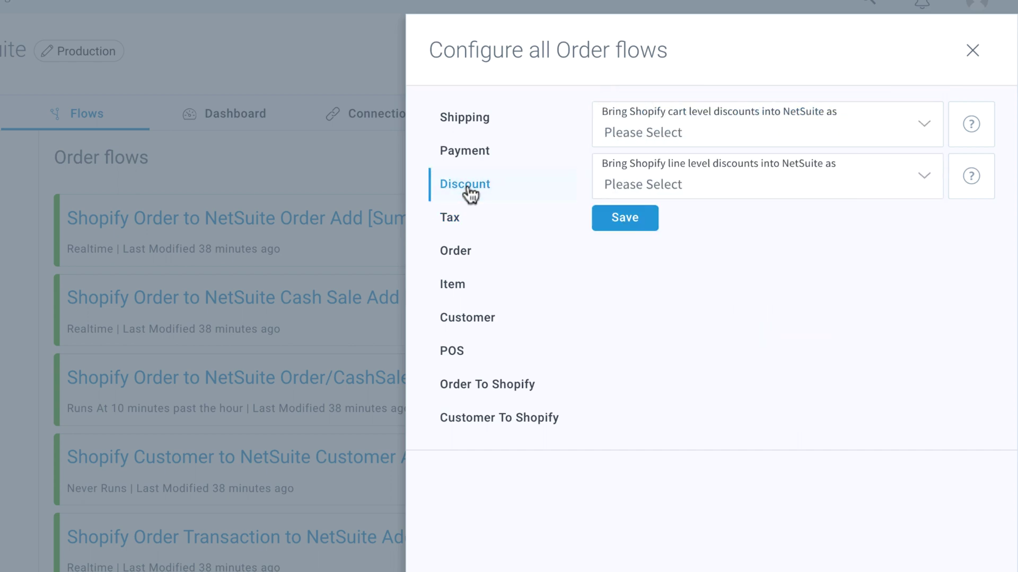
click(659, 189)
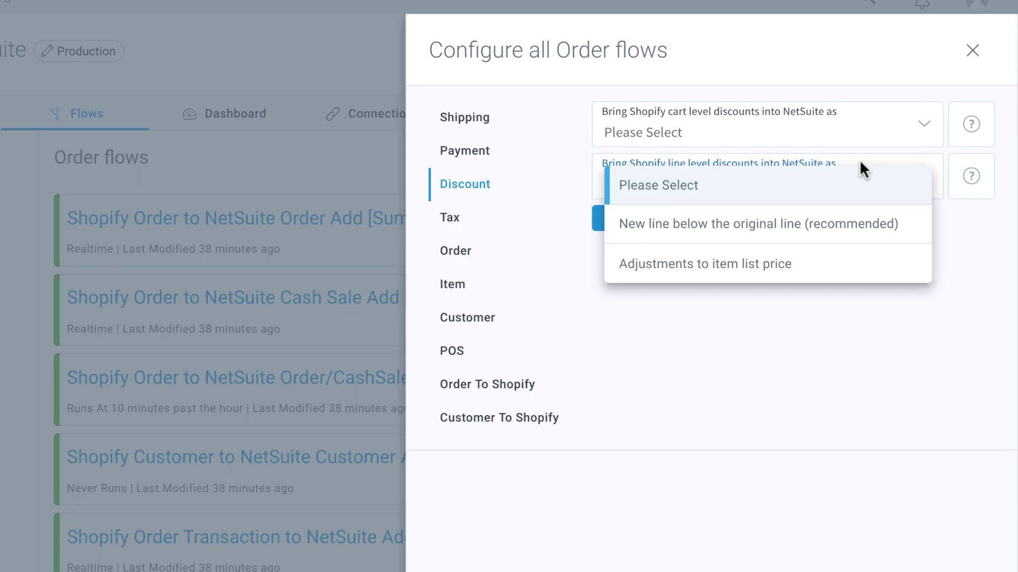
- Close the order-flow settings and open Edit mapping for the Shopify Order to NetSuite Order Add flow
click(973, 51)
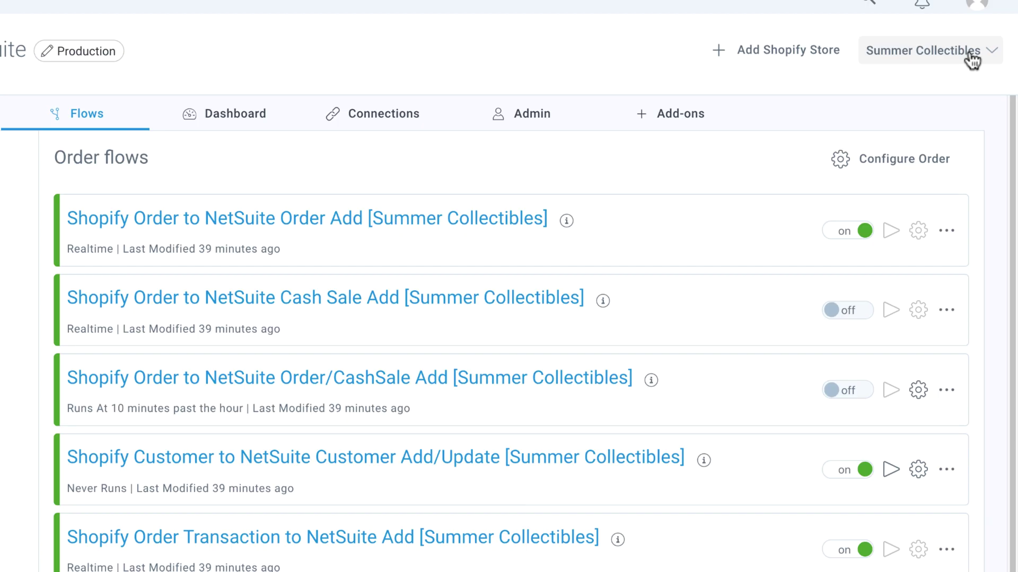
click(947, 232)
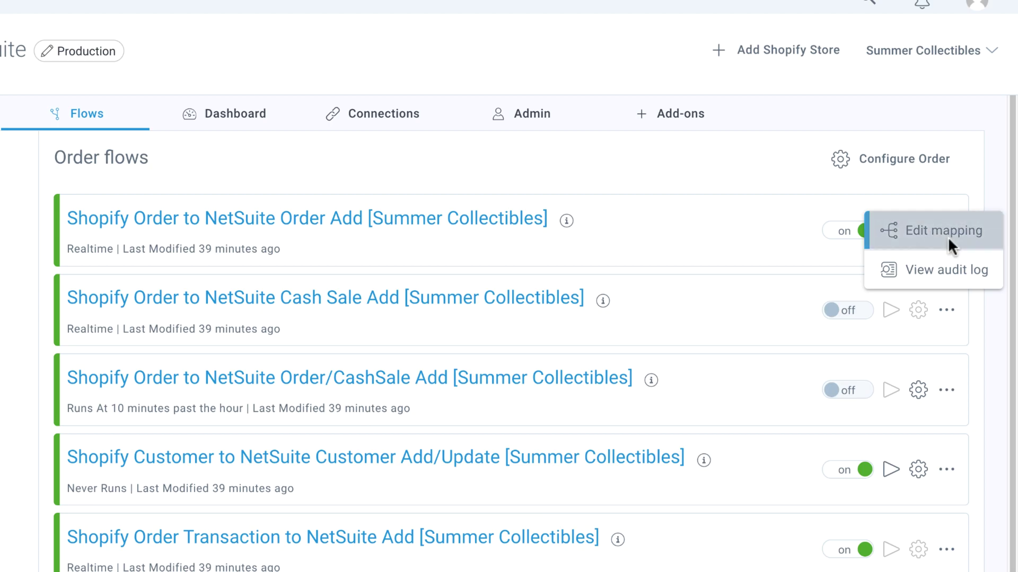
click(949, 238)
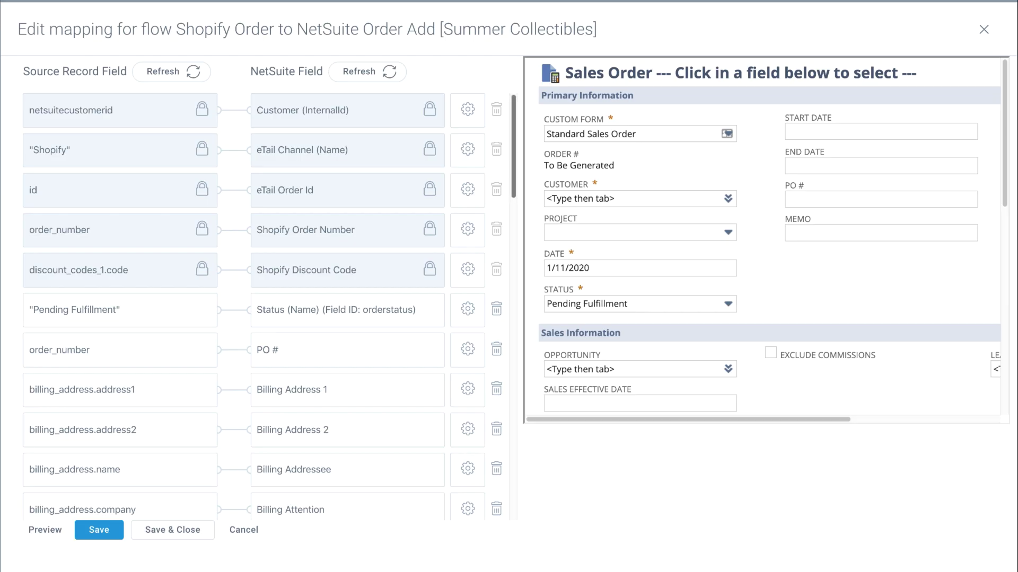
scroll(263, 307, down, 5)
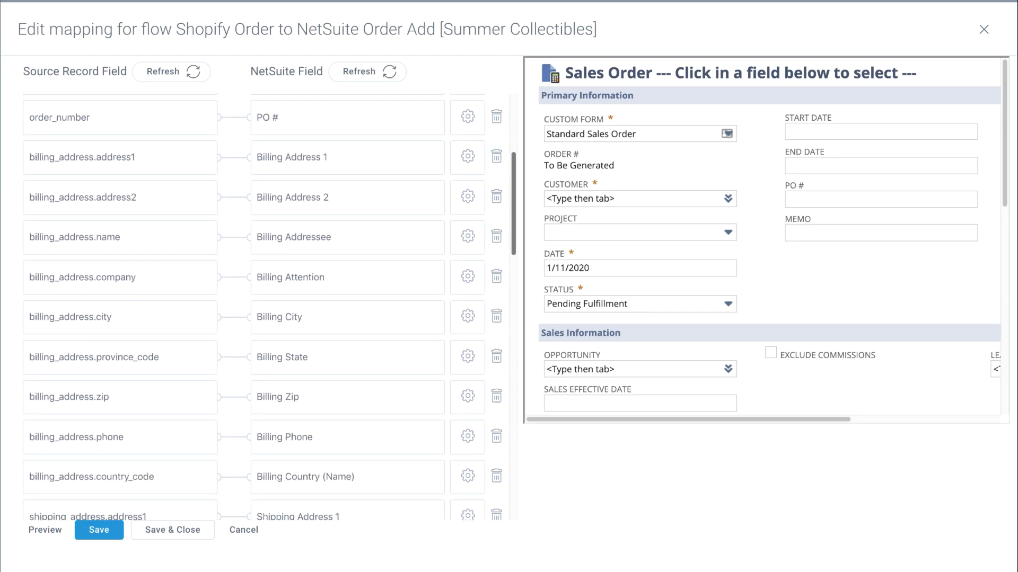
scroll(263, 307, down, 9)
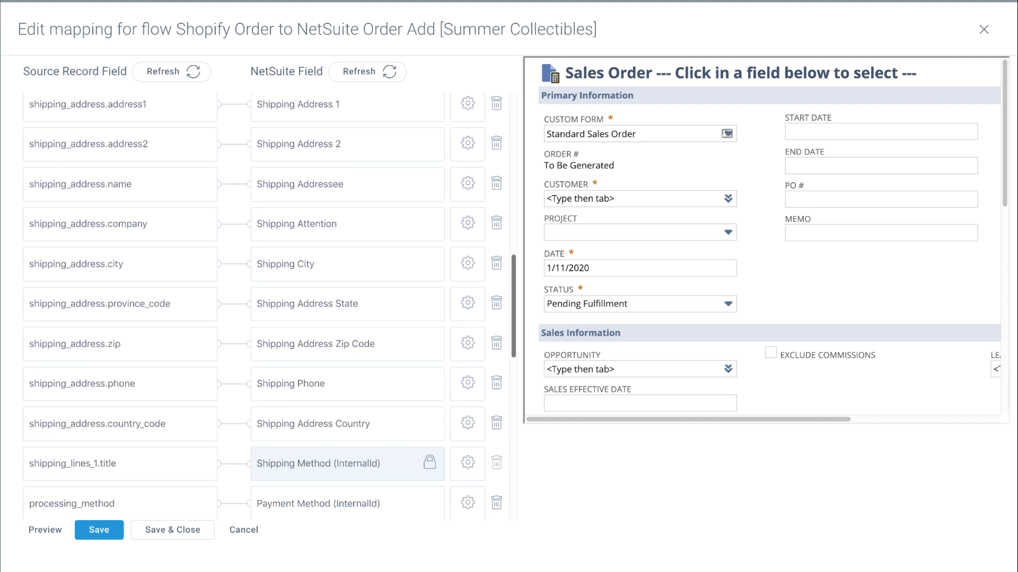
scroll(263, 307, down, 9)
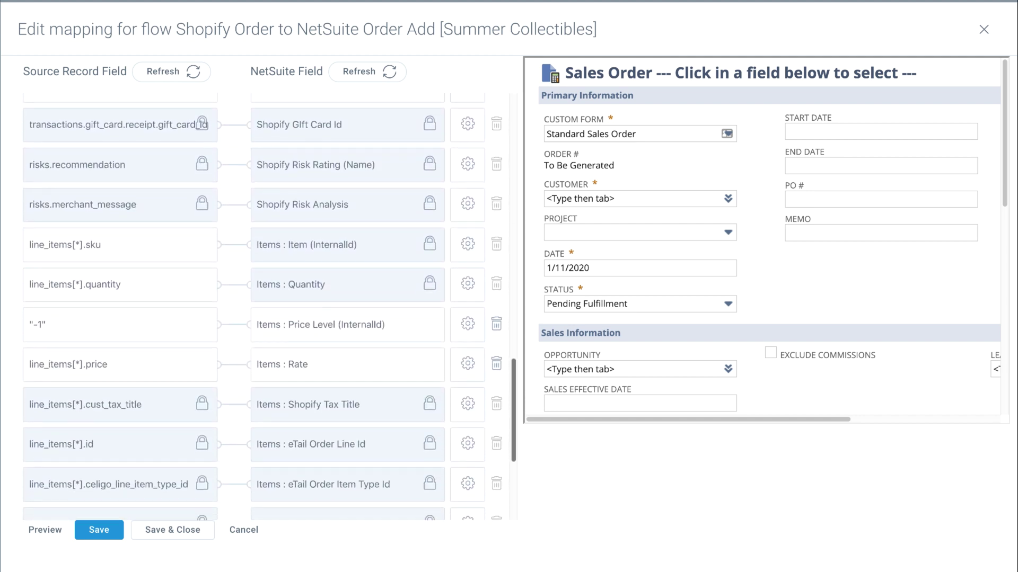
scroll(233, 347, down, 5)
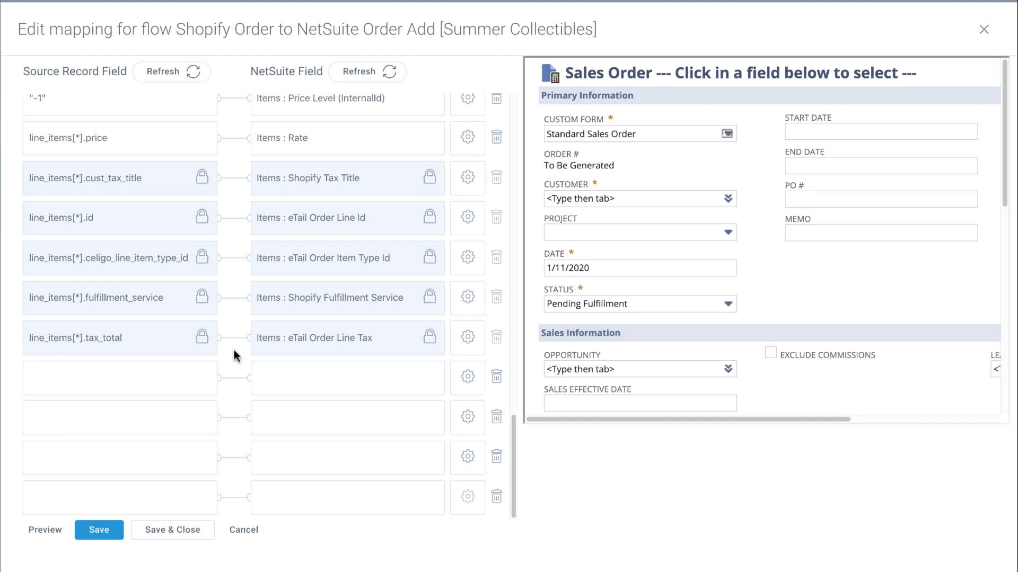
- Add a mapping from the Shopify 'note' field to the sales order MEMO field
click(193, 370)
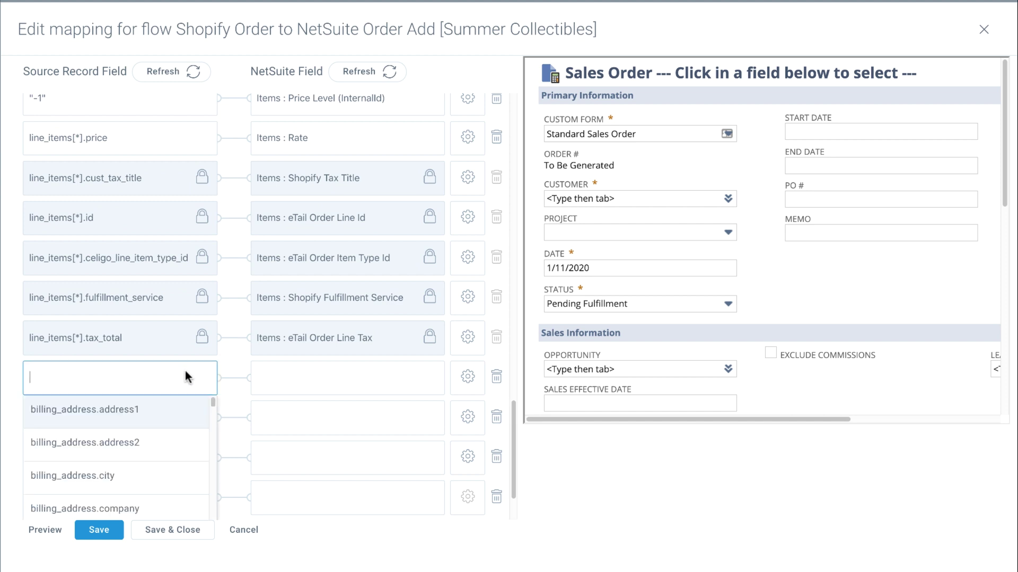
text(no)
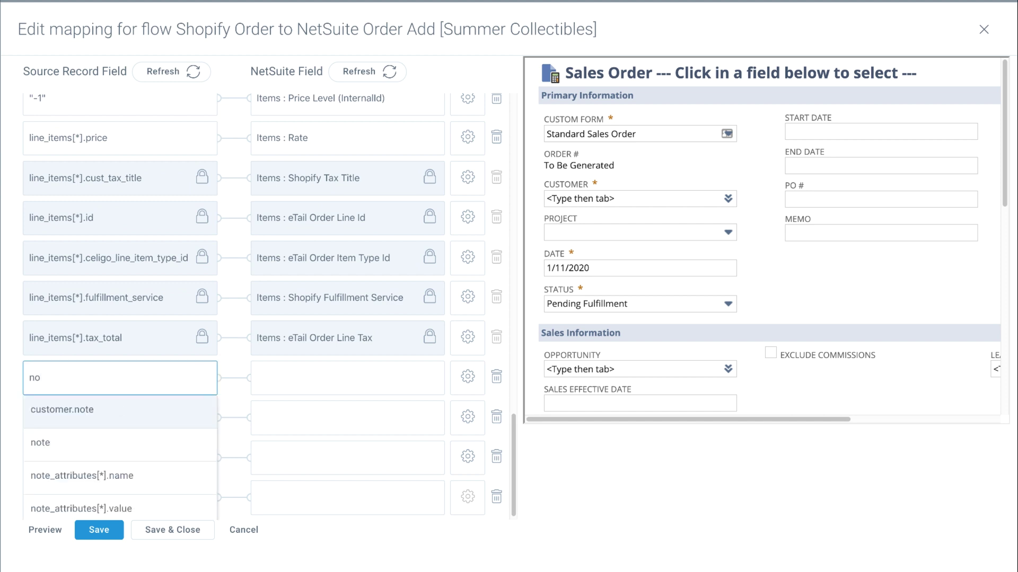
click(156, 442)
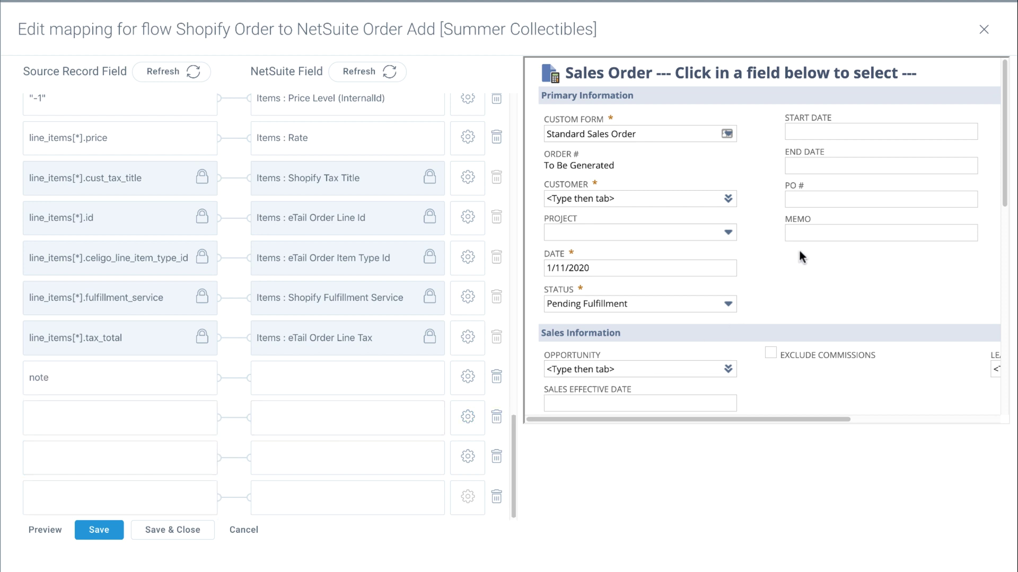
click(810, 232)
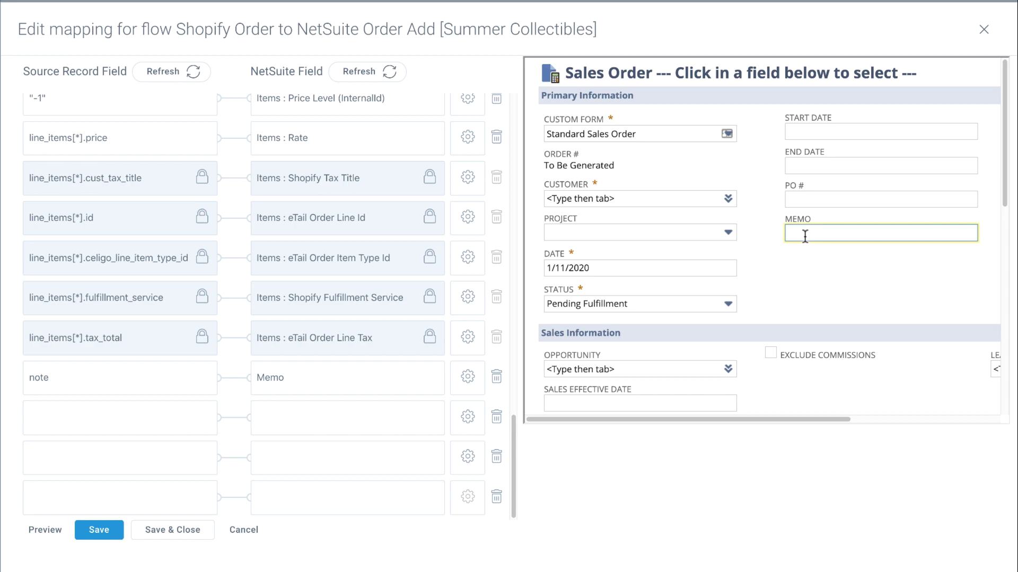
- Save the note-to-Memo mapping and view the Dashboard listing 110 completed flow runs
click(98, 530)
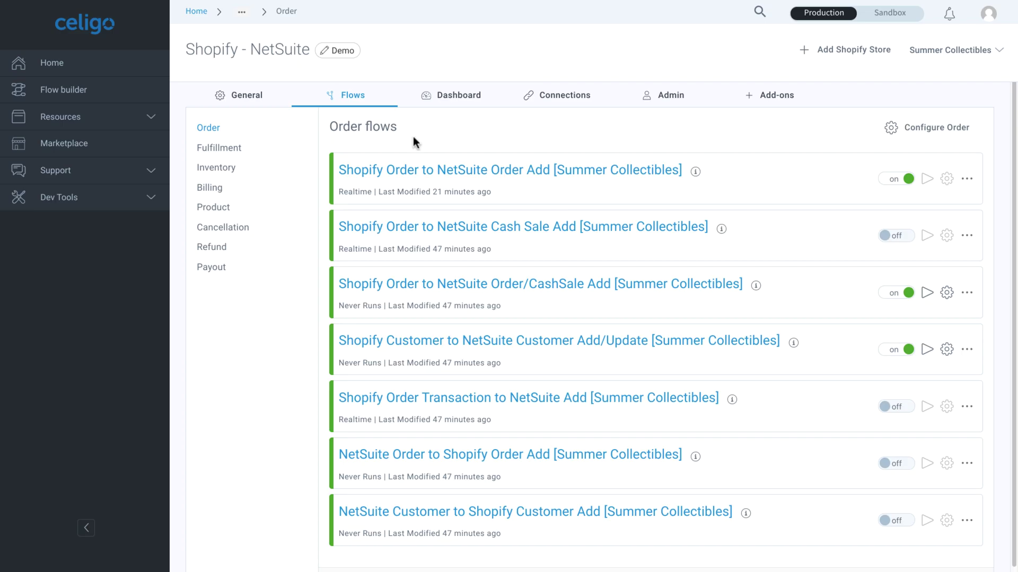
click(452, 102)
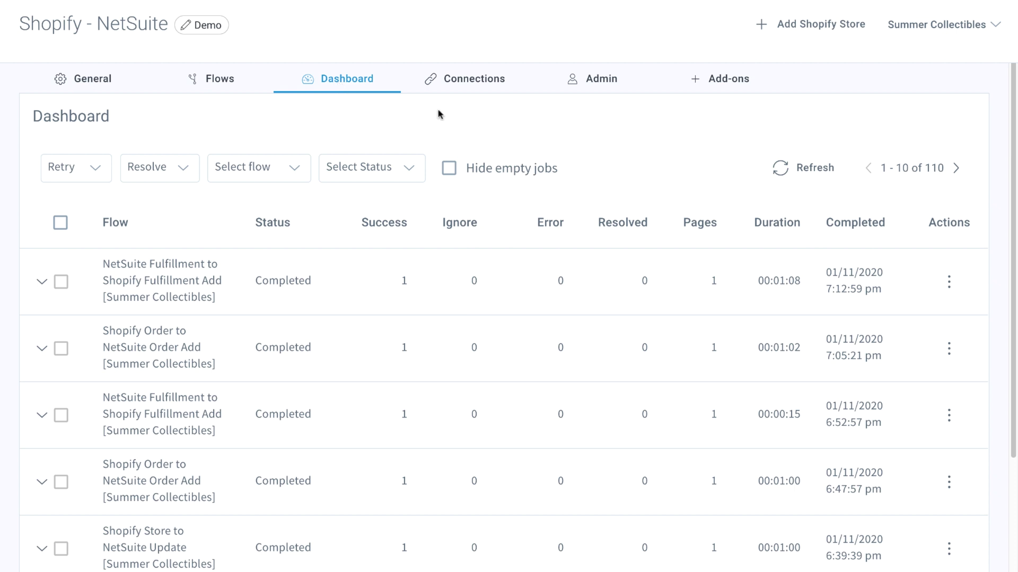
- In Admin, check the 'Notify me on job error' options, then the Audit log and Users pages
click(604, 86)
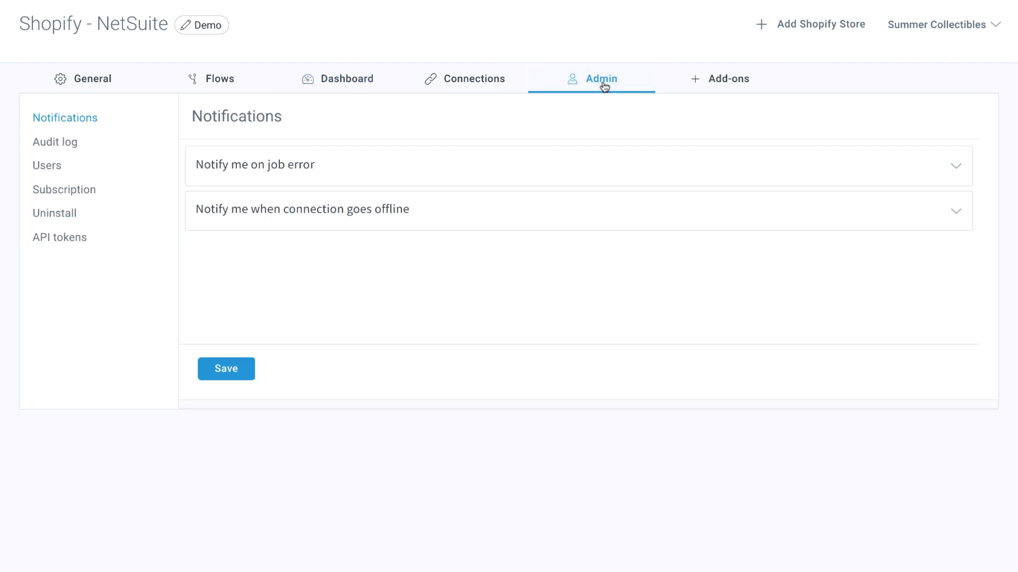
click(310, 171)
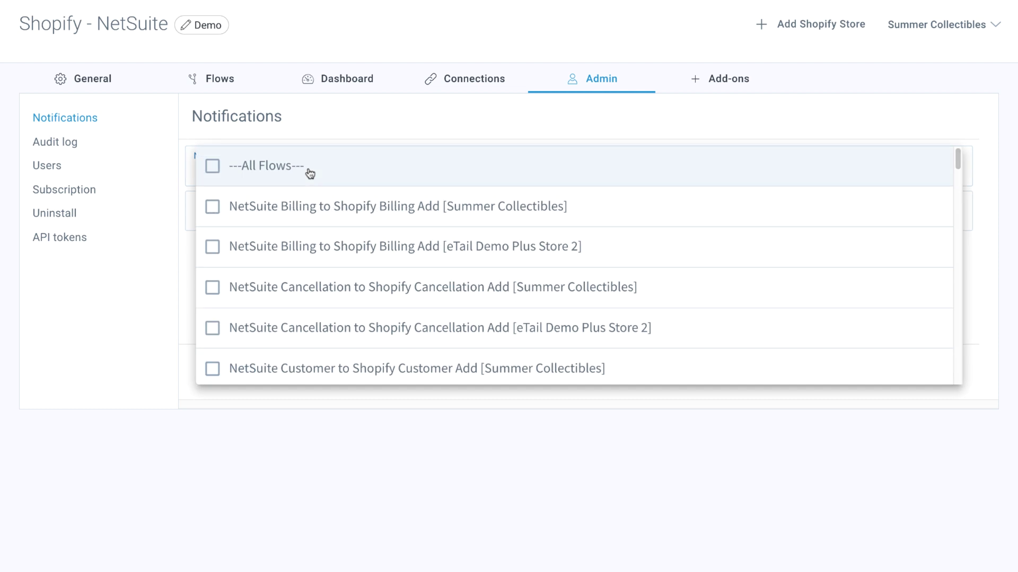
click(67, 144)
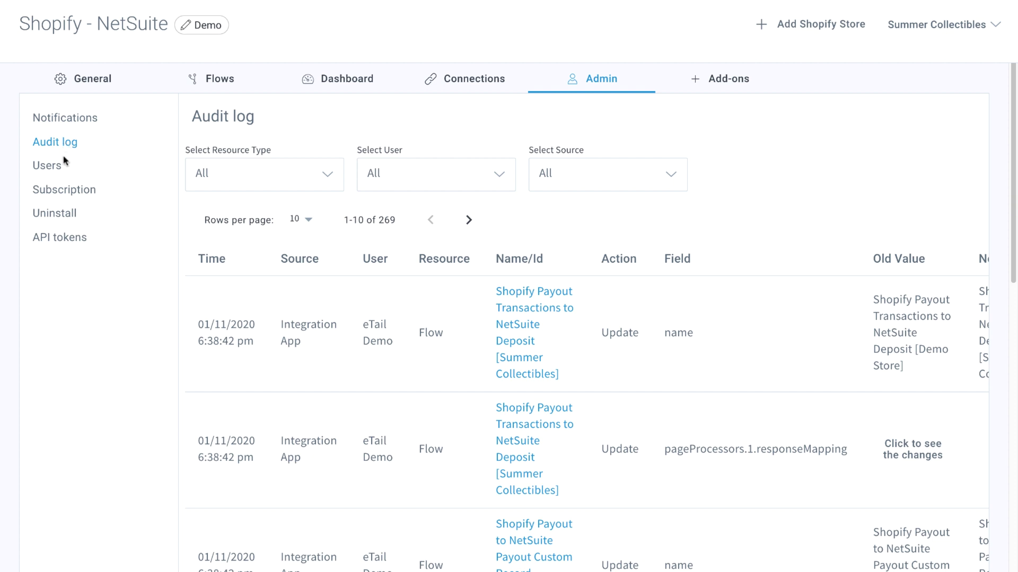
click(58, 171)
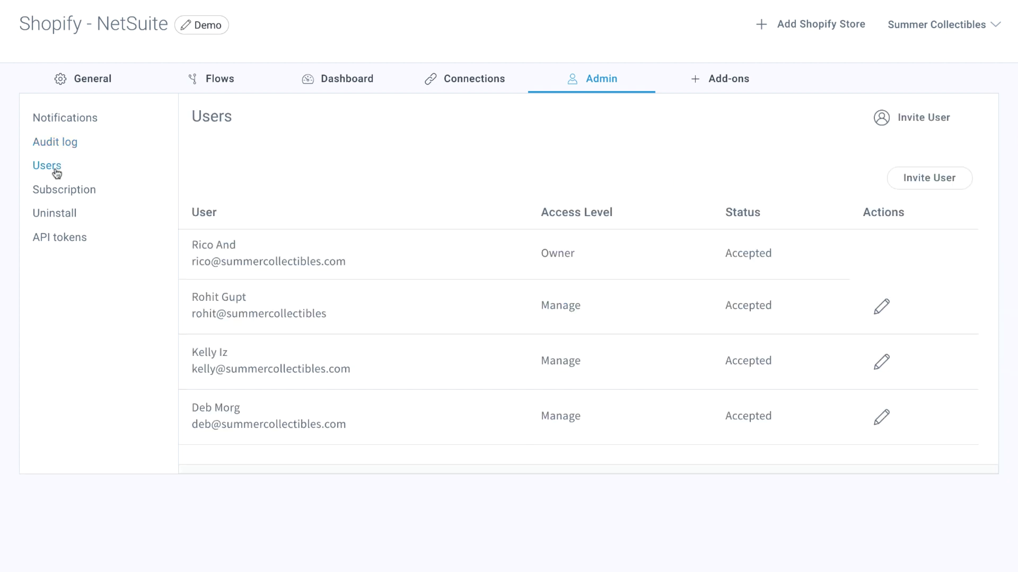